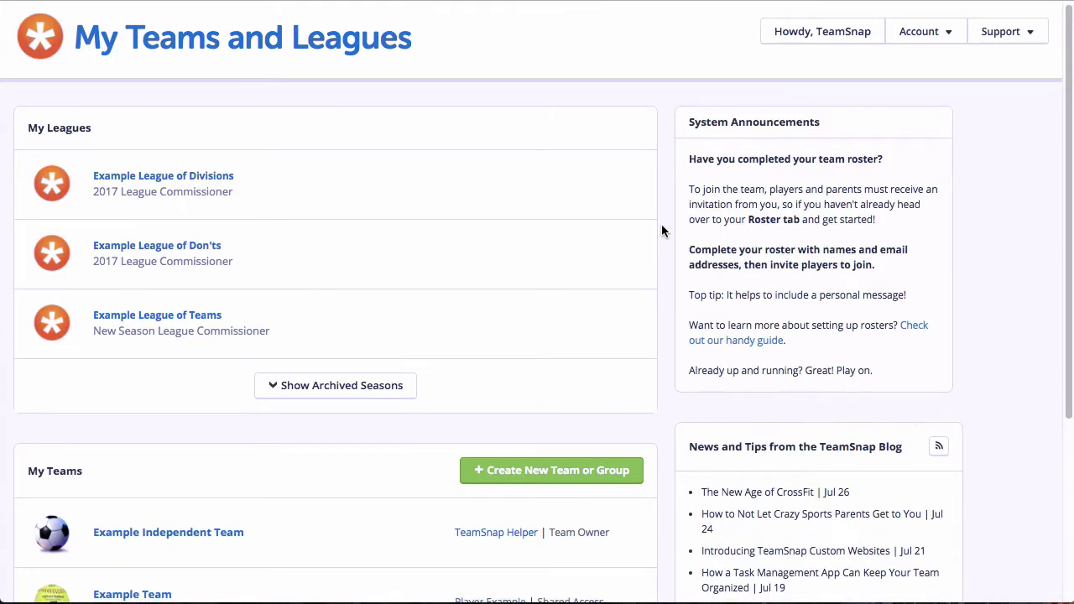
Step: Open the Example League of Divisions and view the teams in Division 1
{"action": "scroll", "coordinate": [663, 227], "scroll_direction": "down", "scroll_amount": 4}
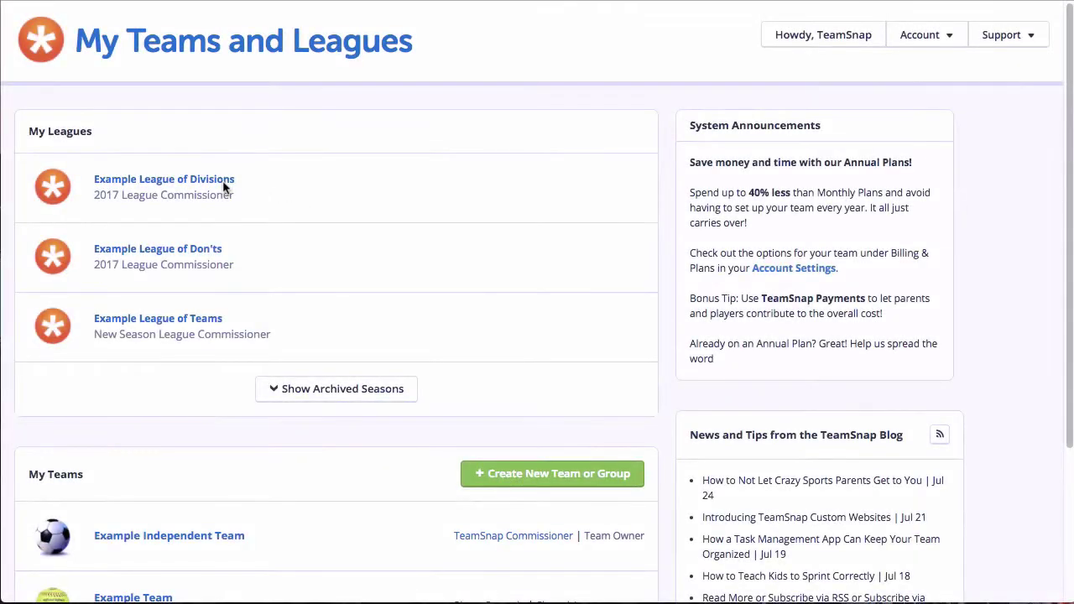
{"action": "left_click", "coordinate": [218, 187]}
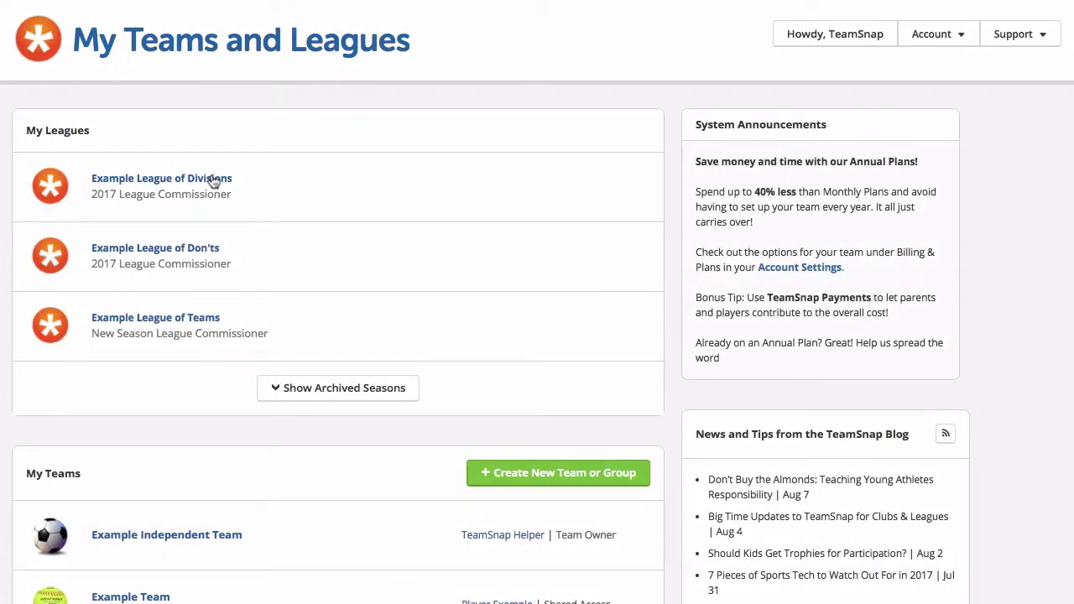
{"action": "left_click", "coordinate": [214, 180]}
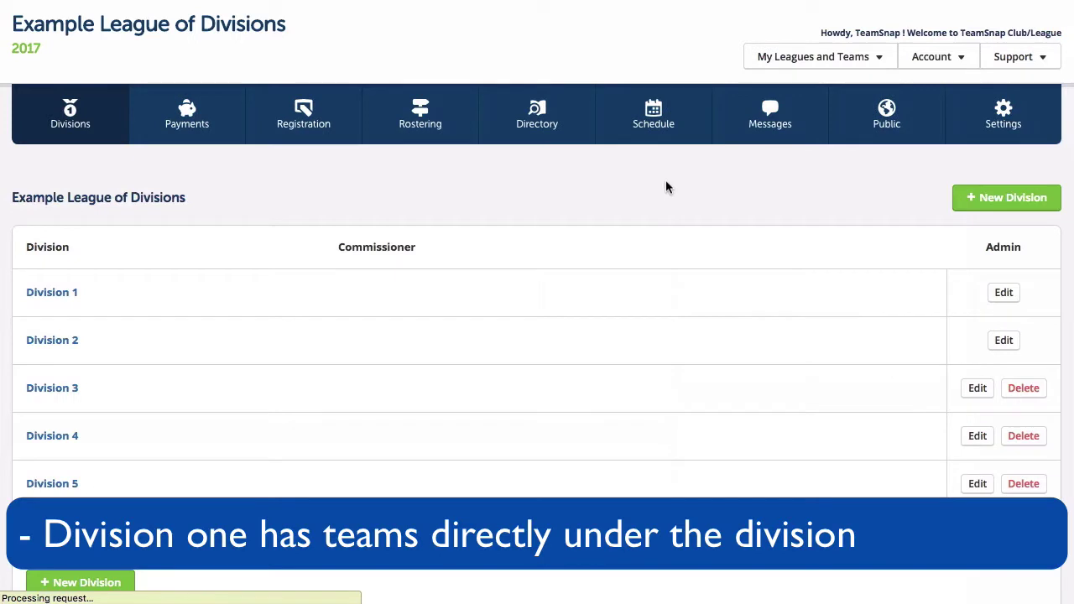
{"action": "left_click", "coordinate": [72, 294]}
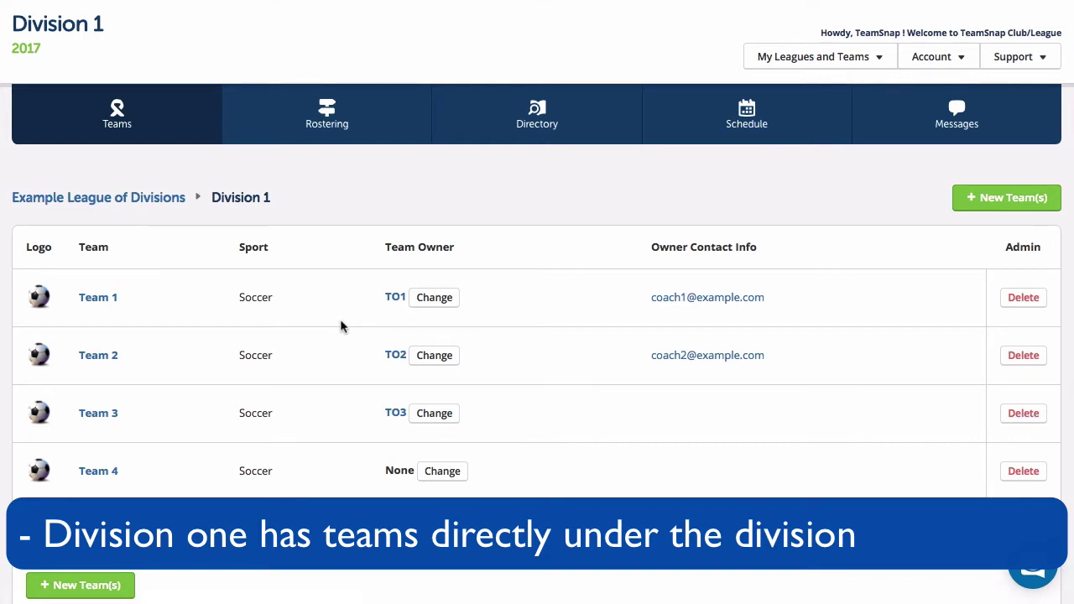
{"action": "left_click", "coordinate": [125, 199]}
Step: Check Division 2's Subdivision 1, then switch to the Example League of Seasonal Divisions
{"action": "left_click", "coordinate": [50, 341]}
{"action": "left_click", "coordinate": [85, 300]}
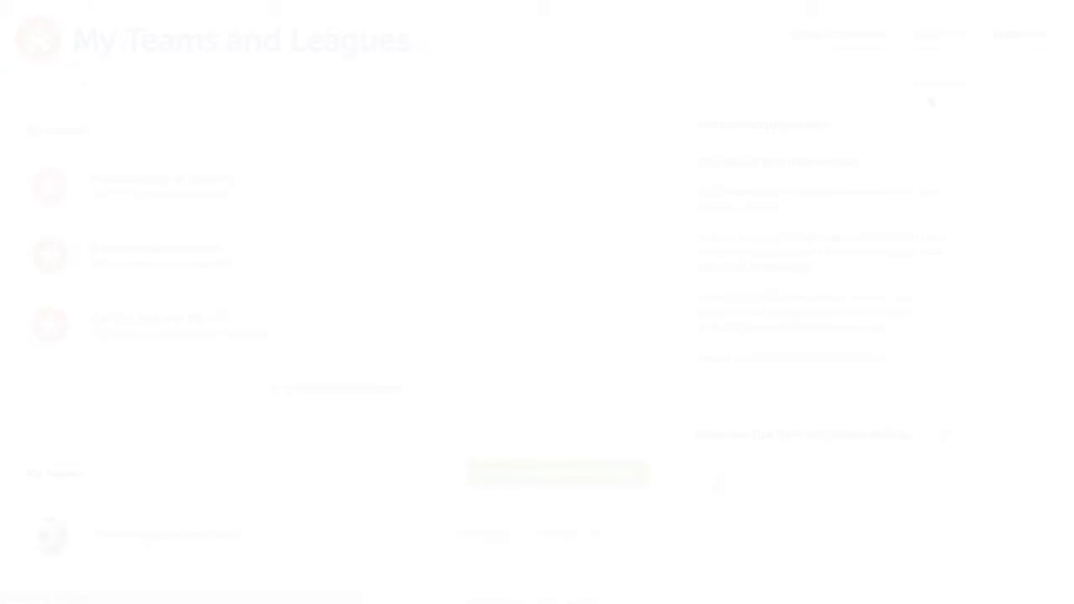
{"action": "left_click", "coordinate": [213, 319]}
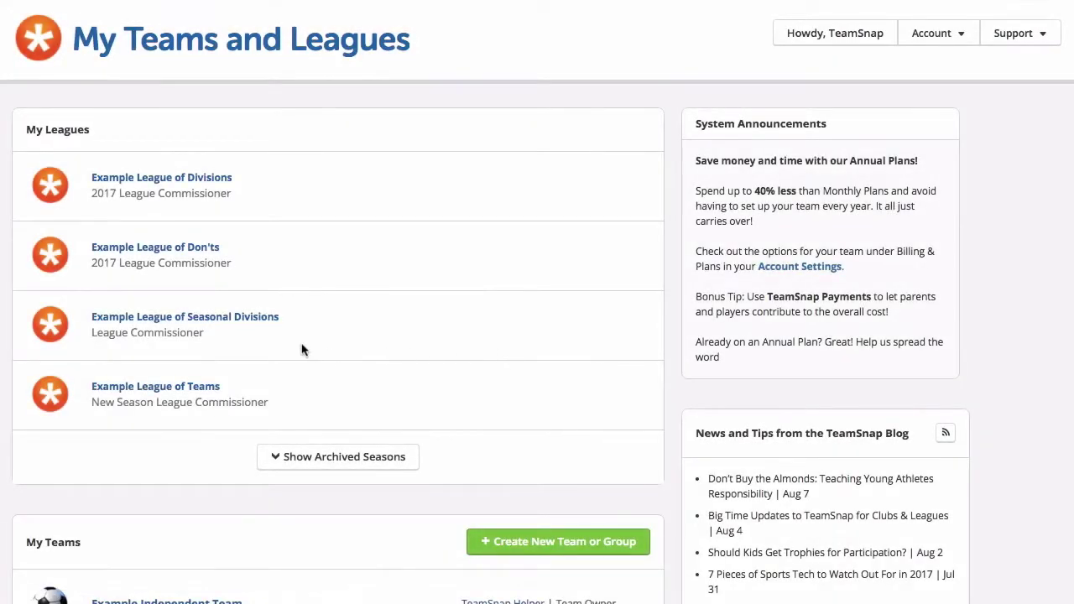
{"action": "left_click", "coordinate": [267, 323]}
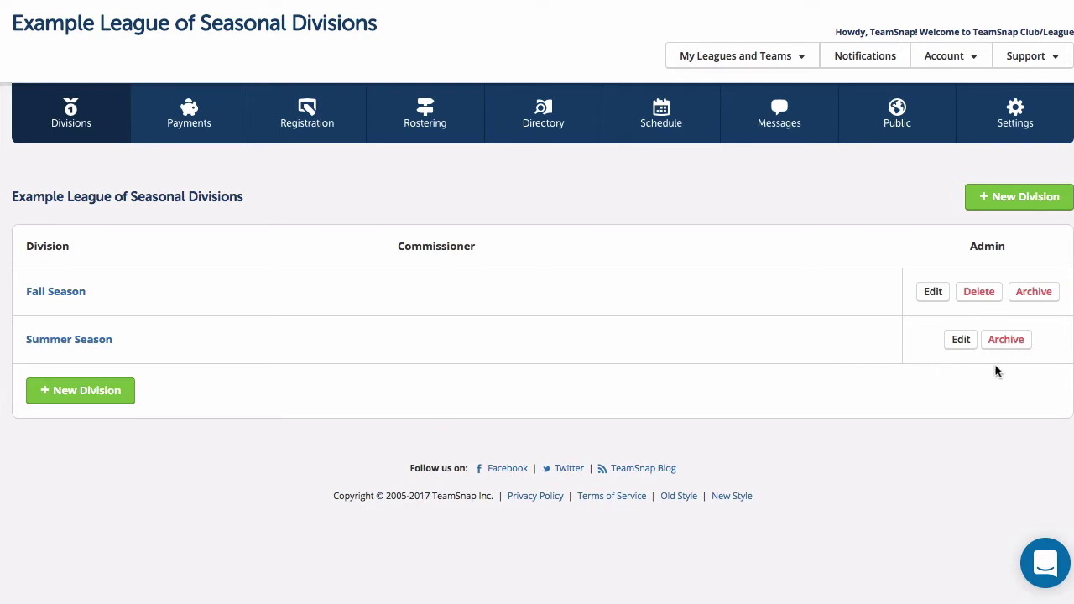
Step: Archive Summer Season, entering 'Summer Season' as the completed season name
{"action": "left_click", "coordinate": [1011, 341]}
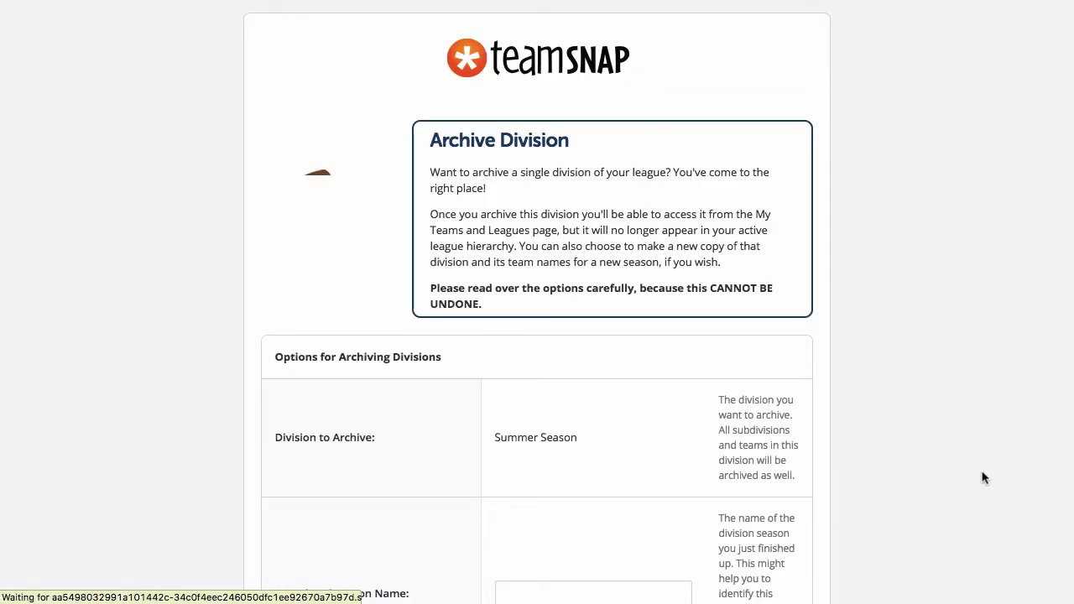
{"action": "scroll", "coordinate": [980, 475], "scroll_direction": "down", "scroll_amount": 2}
{"action": "type", "text": "Summer Season"}
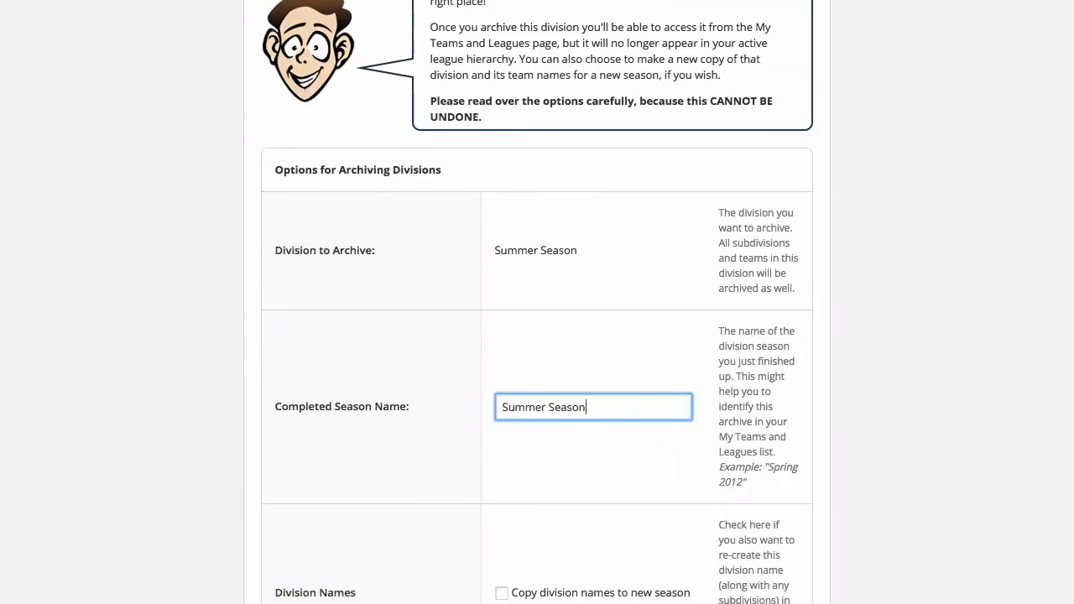
{"action": "scroll", "coordinate": [621, 403], "scroll_direction": "down", "scroll_amount": 5}
{"action": "left_click", "coordinate": [547, 491]}
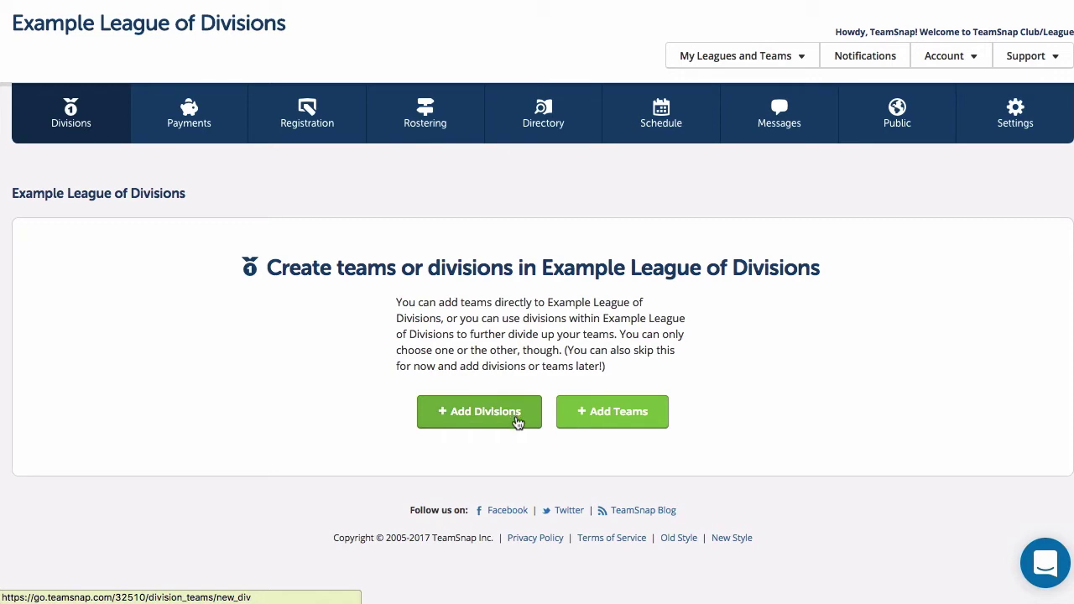
Step: Add divisions named Division 1, Division 2 and Division 6 to the Example League of Divisions
{"action": "left_click", "coordinate": [518, 422]}
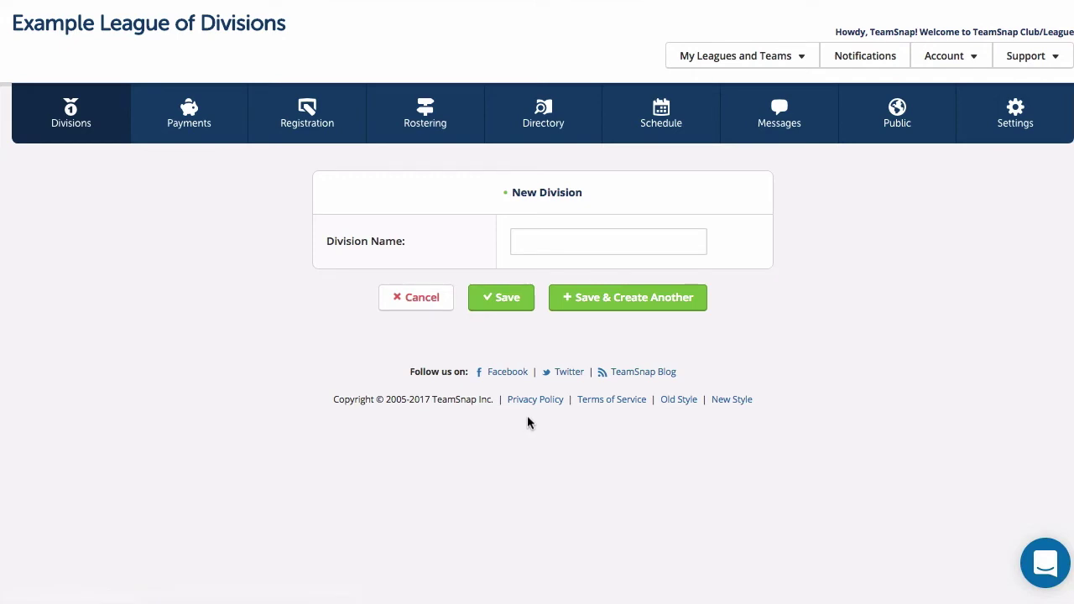
{"action": "left_click", "coordinate": [550, 241]}
{"action": "type", "text": "Division 1"}
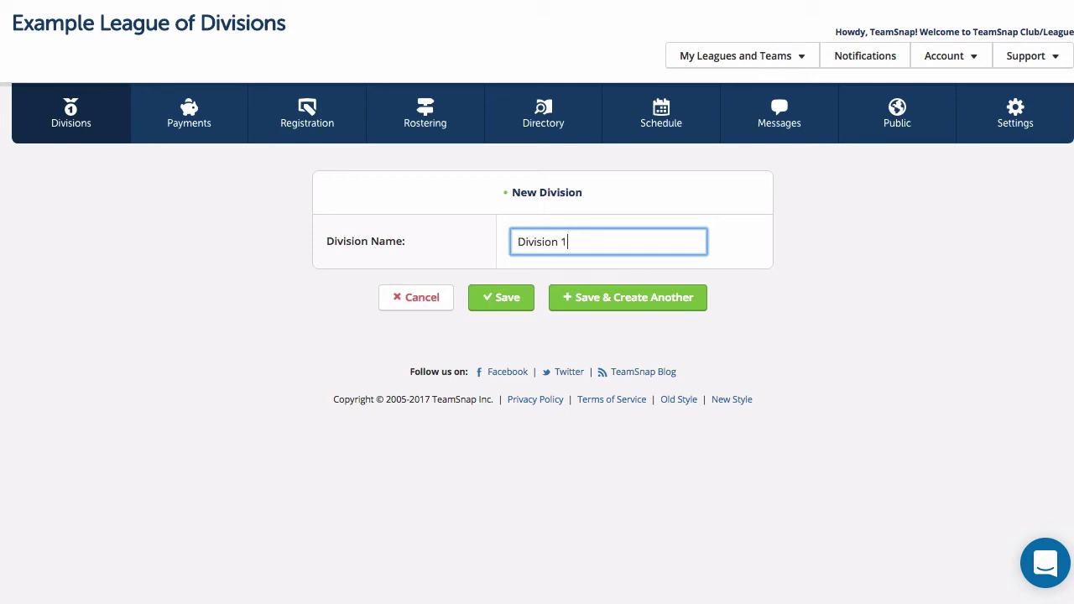
{"action": "left_click", "coordinate": [582, 297]}
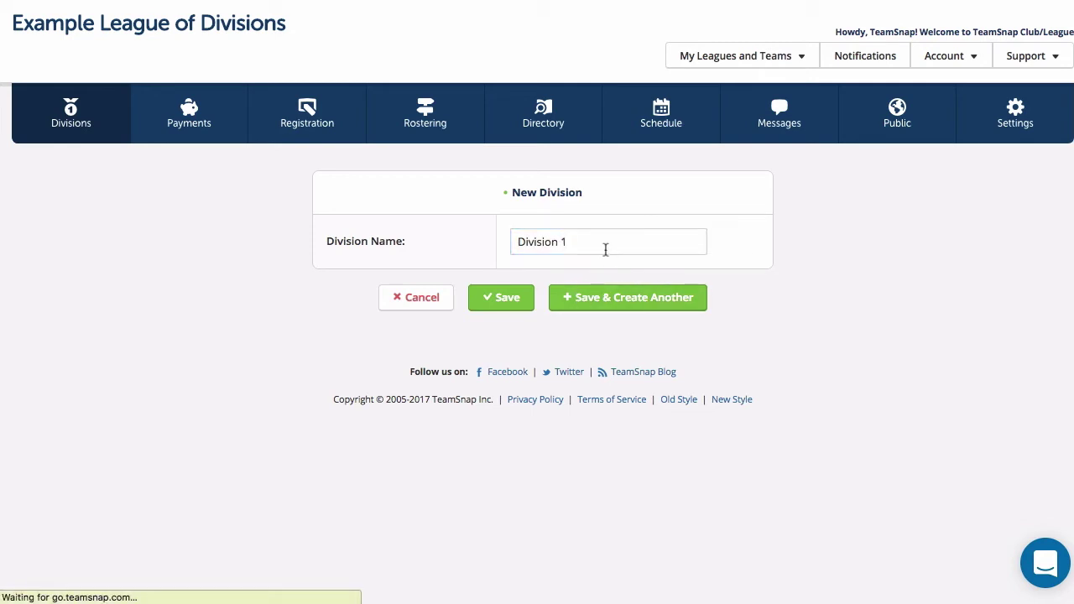
{"action": "left_click", "coordinate": [609, 246]}
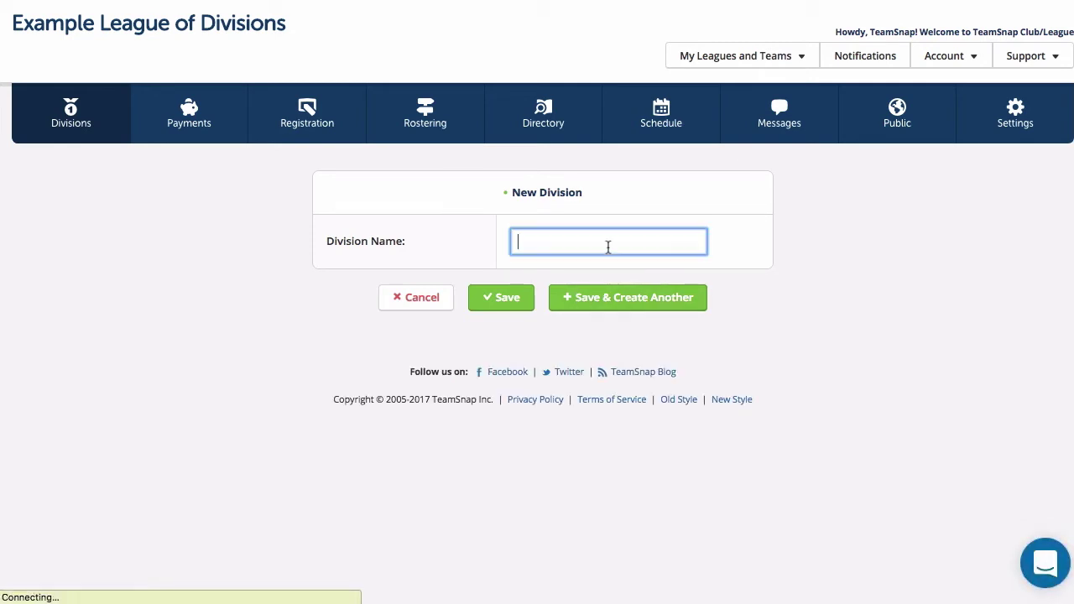
{"action": "type", "text": "Division 2"}
{"action": "left_click", "coordinate": [618, 297]}
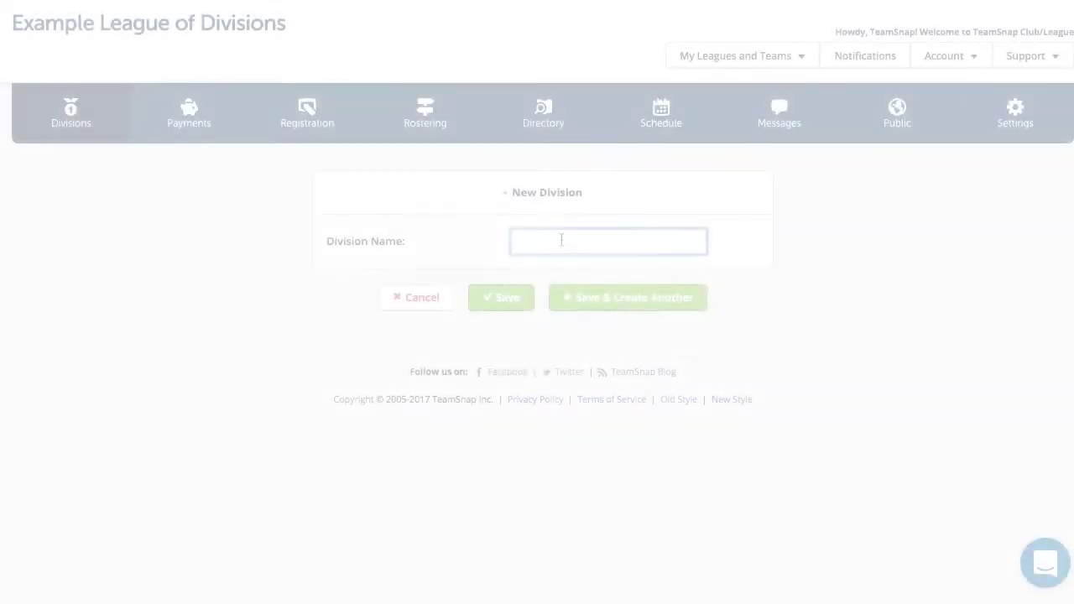
{"action": "type", "text": "Division 6"}
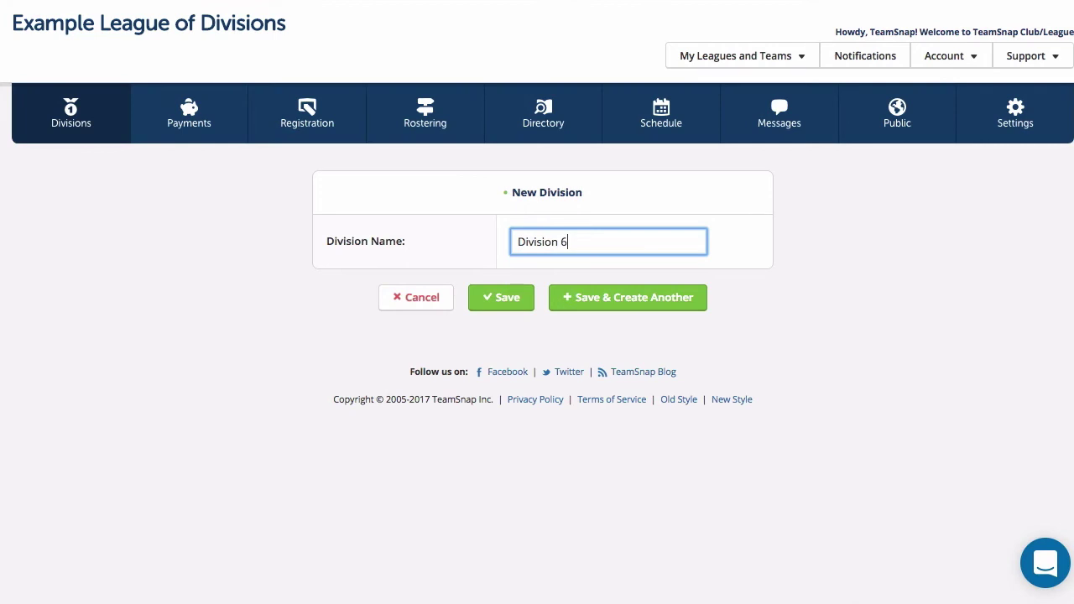
{"action": "left_click", "coordinate": [513, 310]}
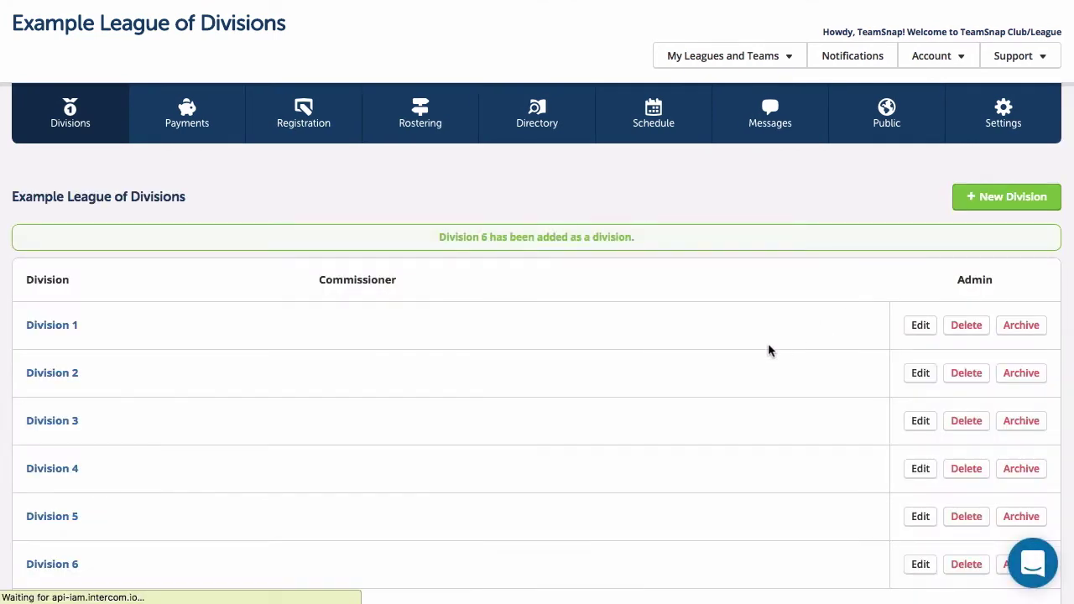
Step: Add Subdivision 1 to Subdivision 3 inside Division 2, then open Subdivision 1 to add teams
{"action": "scroll", "coordinate": [768, 345], "scroll_direction": "down", "scroll_amount": 1}
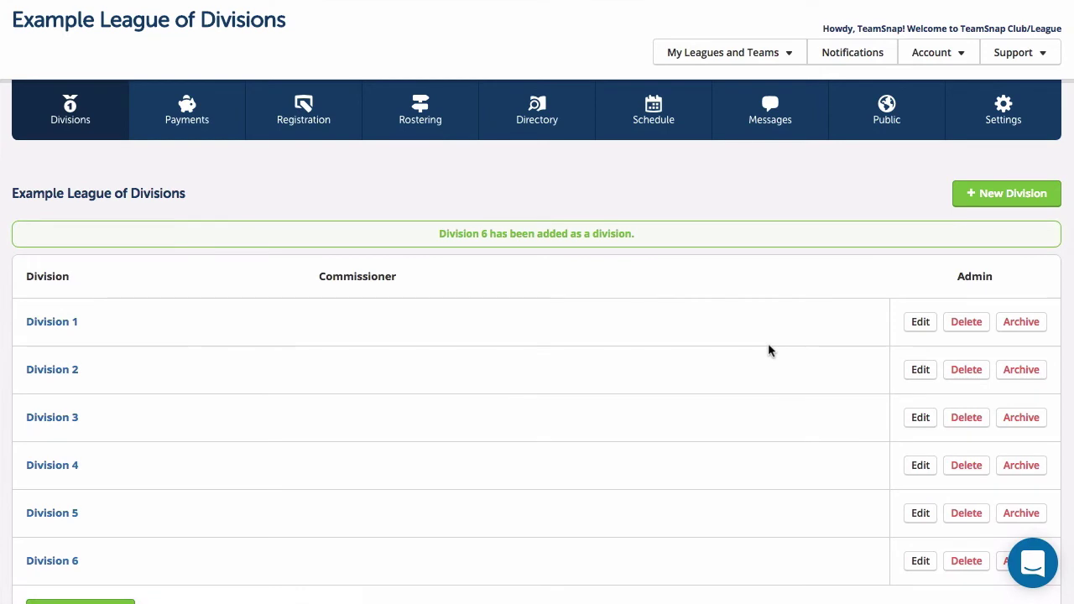
{"action": "left_click", "coordinate": [52, 370]}
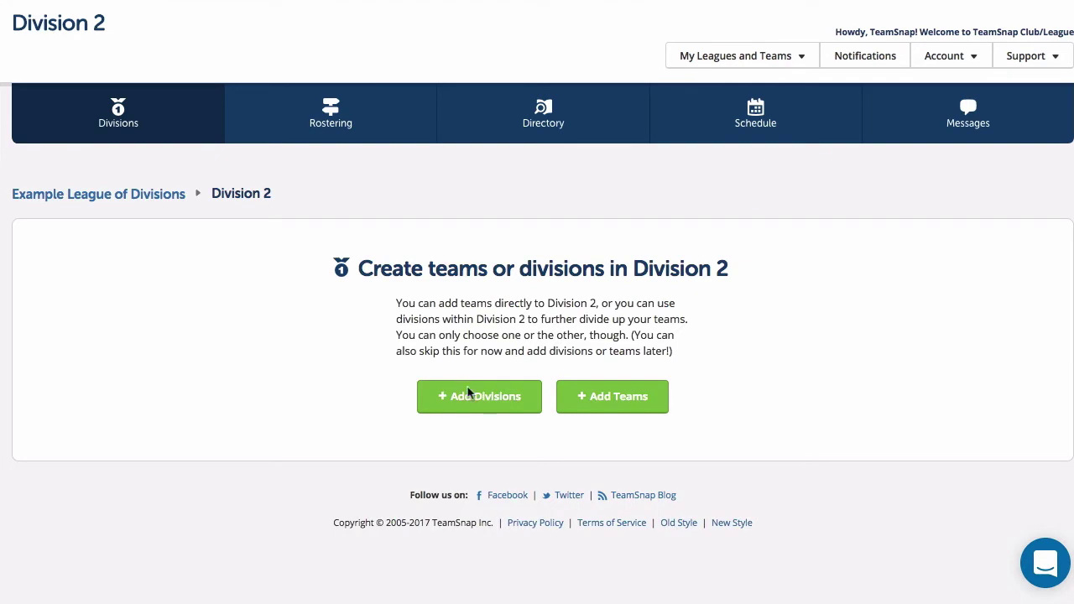
{"action": "left_click", "coordinate": [474, 402]}
{"action": "left_click", "coordinate": [543, 244]}
{"action": "type", "text": "Subdivision 1"}
{"action": "left_click", "coordinate": [628, 298]}
{"action": "type", "text": "bdivision 3"}
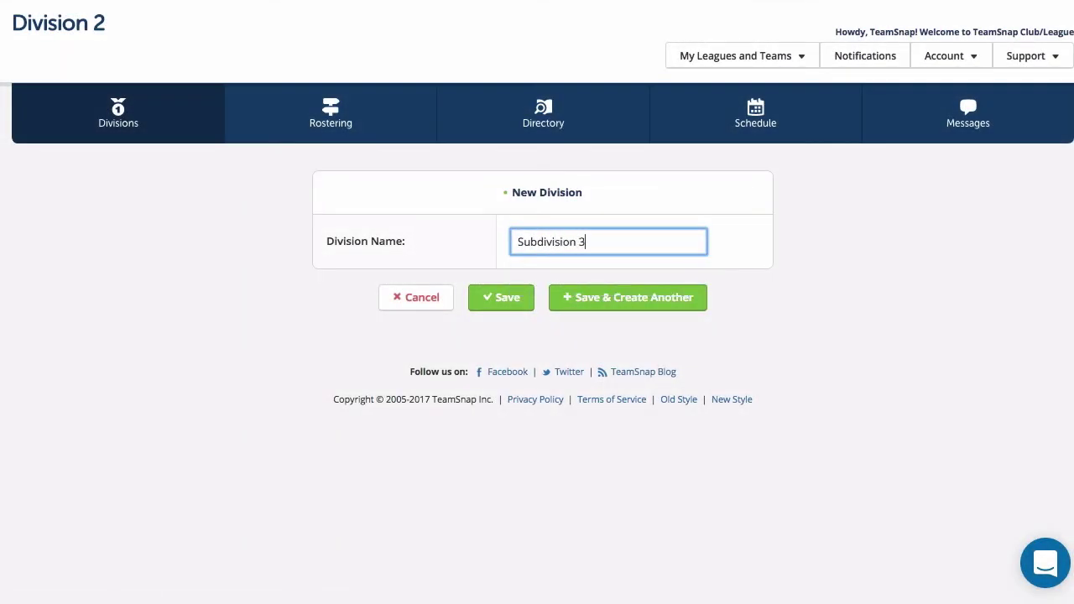
{"action": "left_click", "coordinate": [506, 297]}
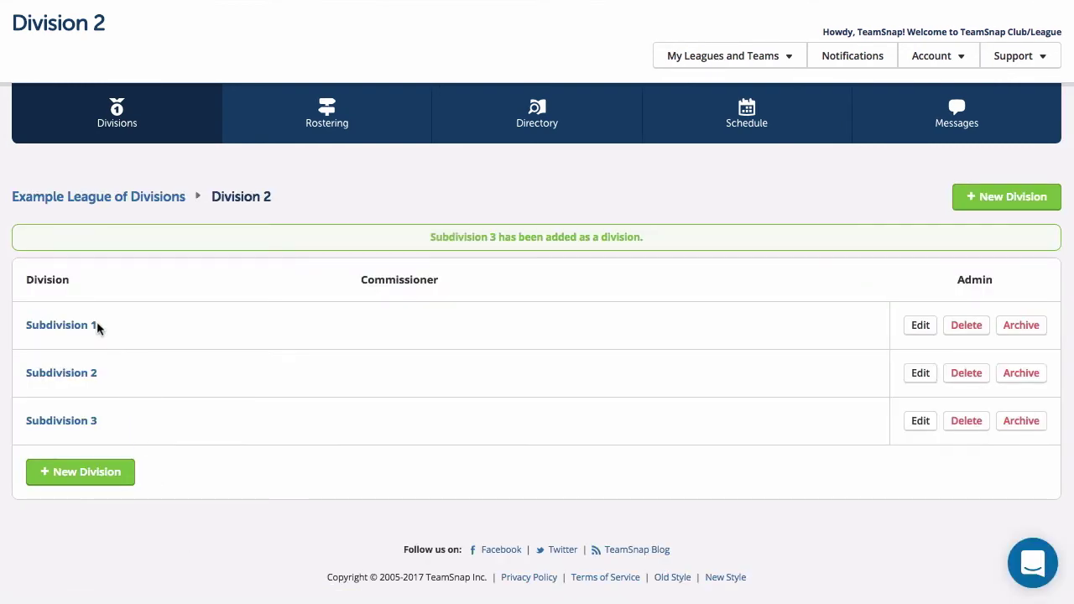
{"action": "left_click", "coordinate": [80, 325]}
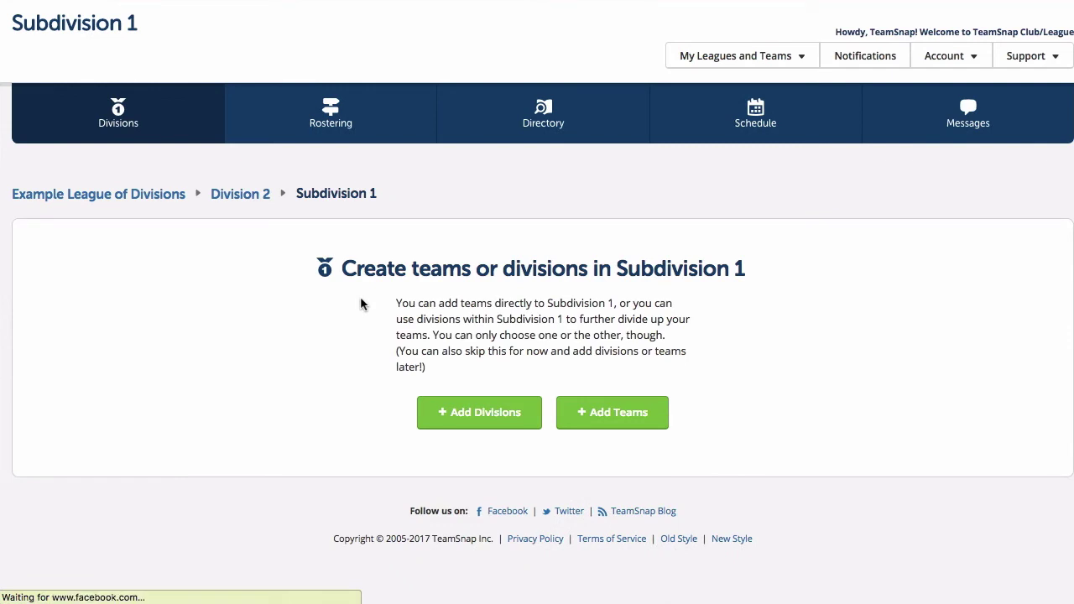
{"action": "left_click", "coordinate": [618, 424]}
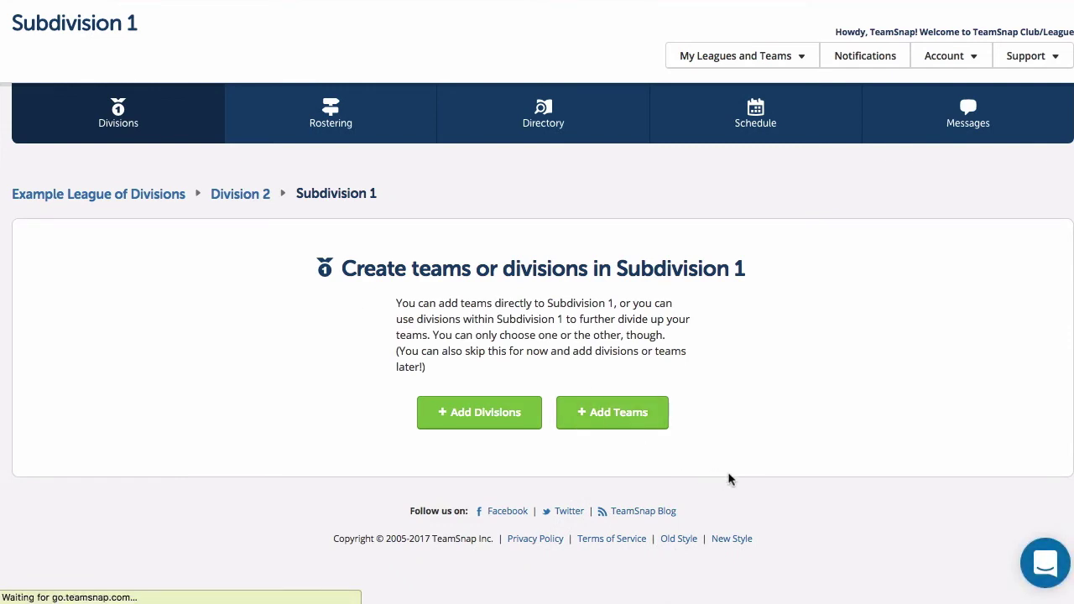
Step: Enter the team names Team 1 and Team 2 for Subdivision 1
{"action": "type", "text": "Team"}
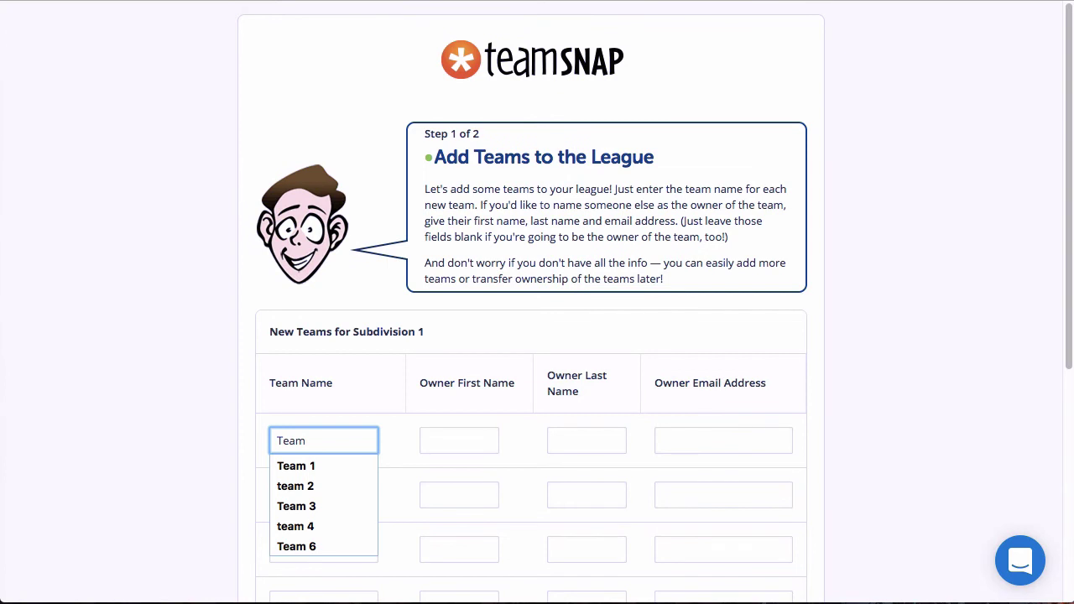
{"action": "key", "text": "Down"}
{"action": "key", "text": "Tab"}
{"action": "left_click", "coordinate": [310, 493]}
{"action": "type", "text": "Team 2`"}
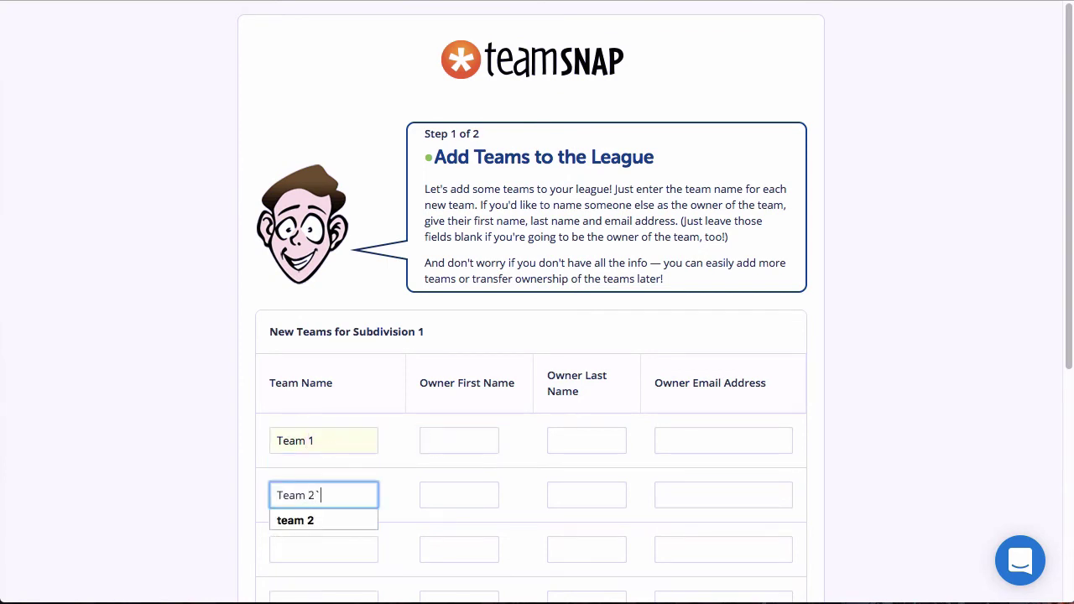
{"action": "key", "text": "BackSpace"}
Step: Give Team 2 an owner first name, add Team 3, and create the teams
{"action": "key", "text": "Tab"}
{"action": "type", "text": "TO2"}
{"action": "key", "text": "Tab"}
{"action": "key", "text": "Tab"}
{"action": "key", "text": "Tab"}
{"action": "type", "text": "Team 3"}
{"action": "scroll", "coordinate": [557, 375], "scroll_direction": "down", "scroll_amount": 1}
{"action": "scroll", "coordinate": [557, 380], "scroll_direction": "down", "scroll_amount": 3}
{"action": "left_click", "coordinate": [720, 571]}
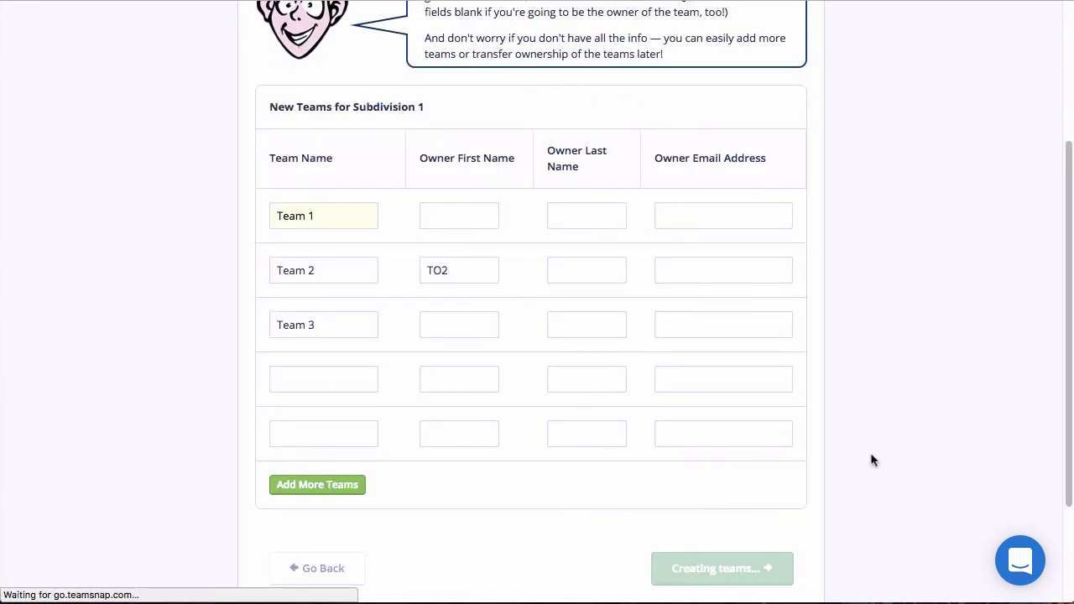